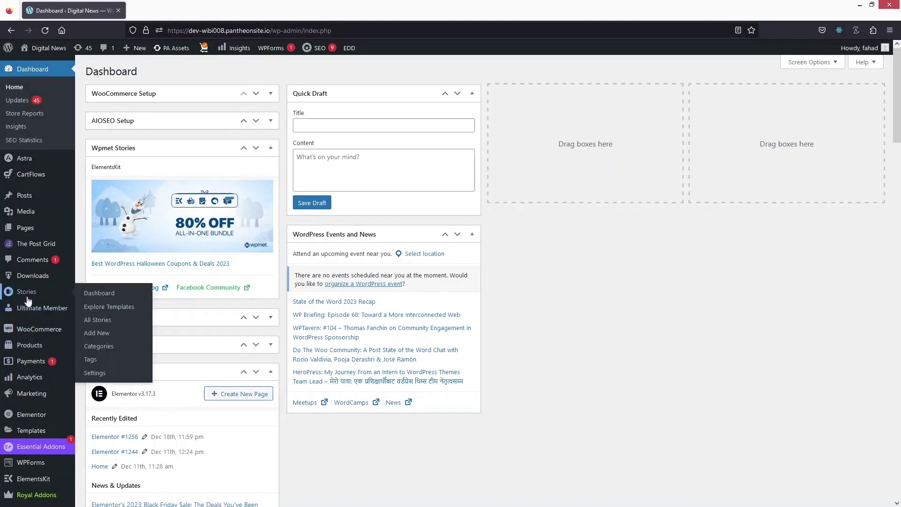
# Step: Search the WordPress plugin directory for catfolder to find new plugins to add
pyautogui.scroll(-5, 24, 323)
pyautogui.scroll(-5, 34, 350)
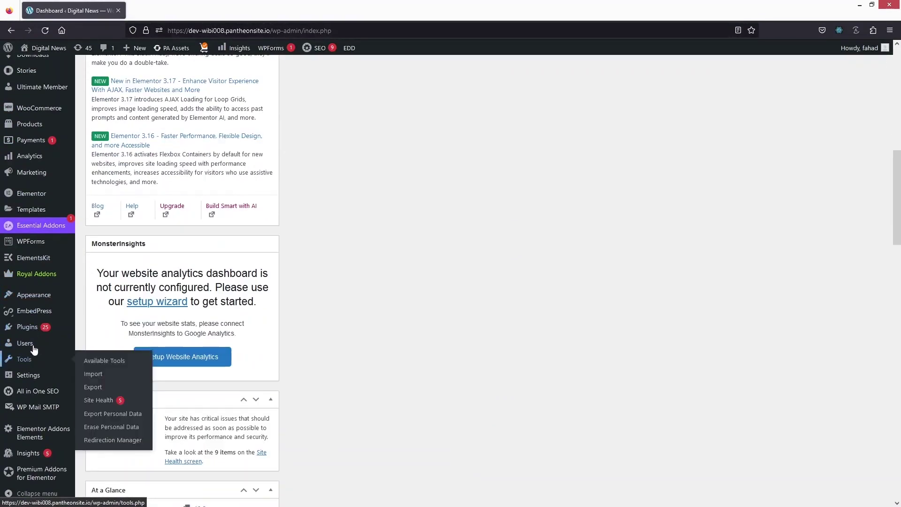
pyautogui.moveTo(55, 333)
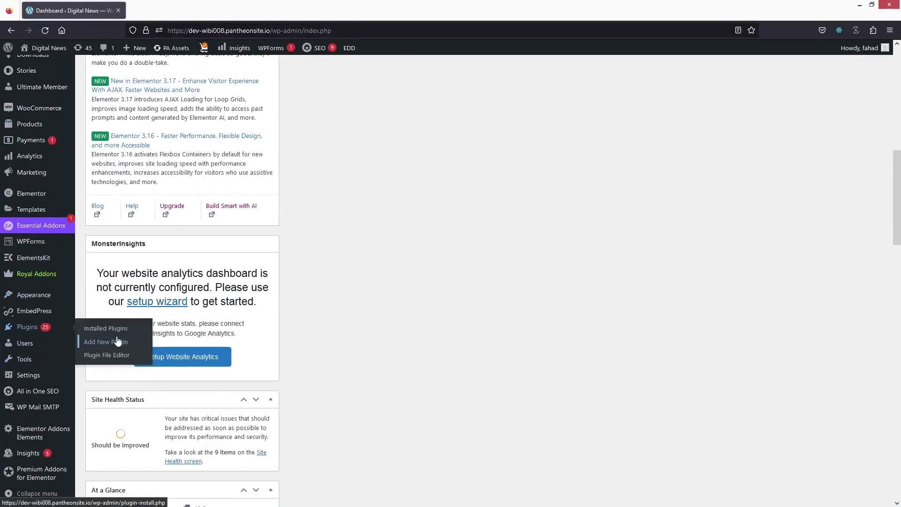
pyautogui.click(136, 346)
pyautogui.scroll(-1, 680, 141)
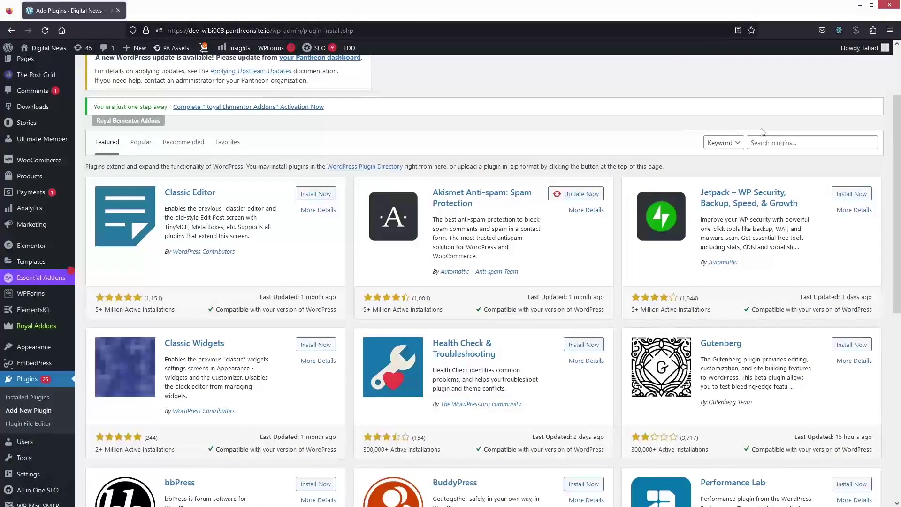
pyautogui.click(787, 143)
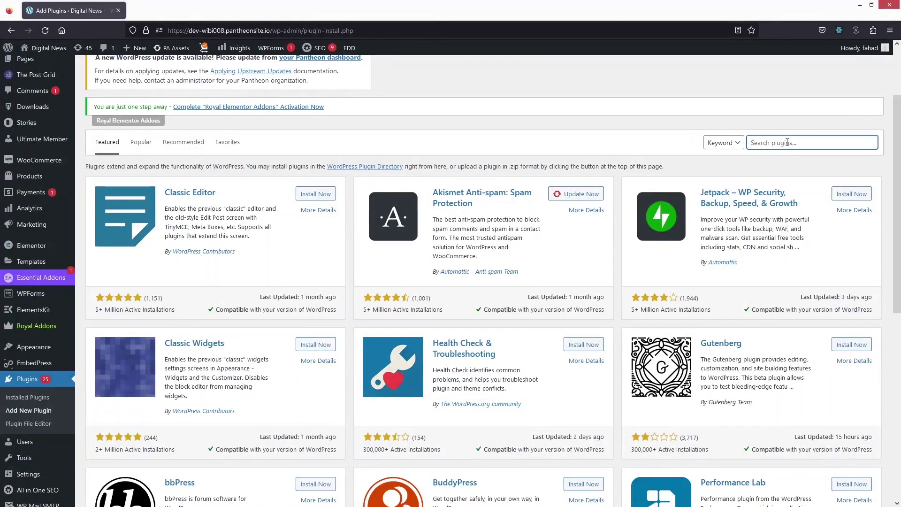
pyautogui.write('catfolder')
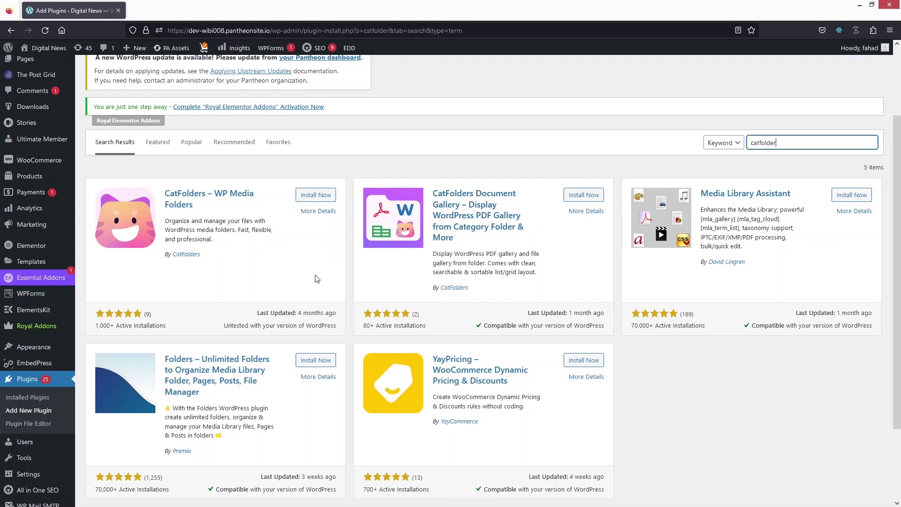
# Step: Install and activate the CatFolders – WP Media Folders and CatFolders Document Gallery plugins
pyautogui.click(315, 195)
pyautogui.click(584, 195)
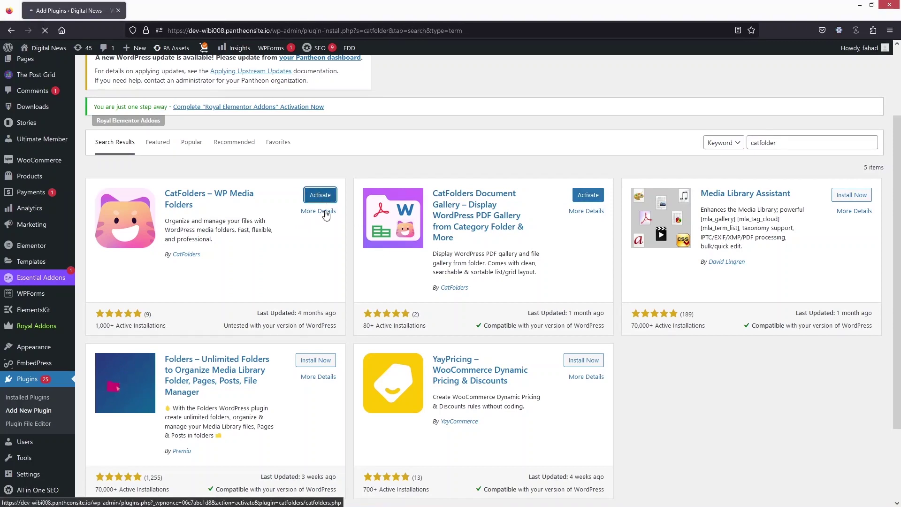
pyautogui.click(320, 195)
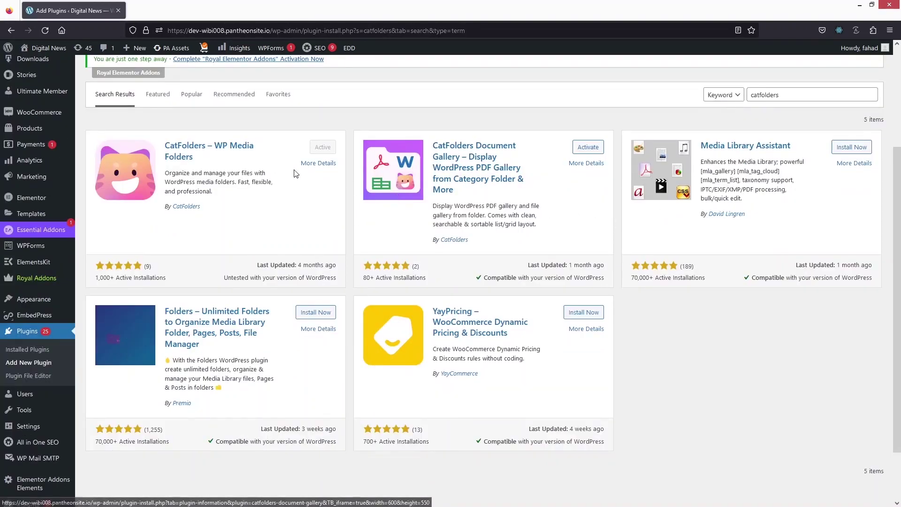
pyautogui.click(590, 150)
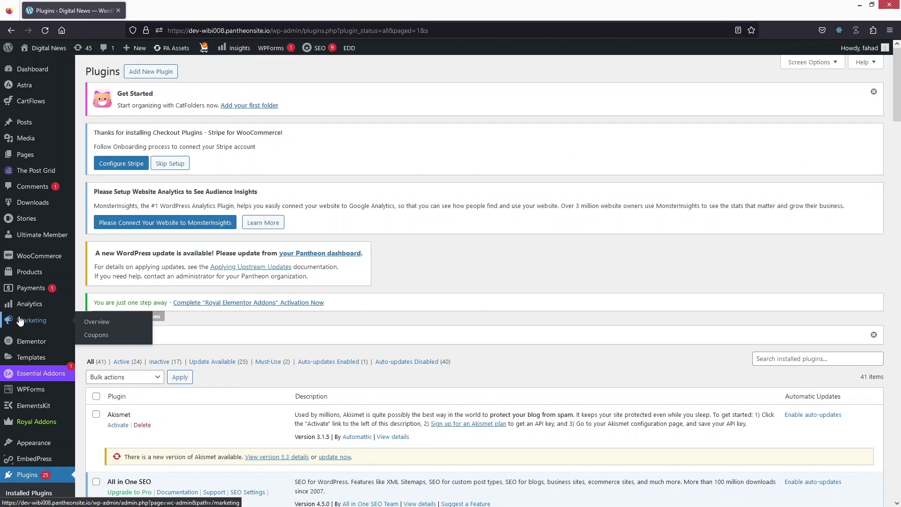
# Step: Create a new folder named Important Files in the Media Library
pyautogui.moveTo(45, 140)
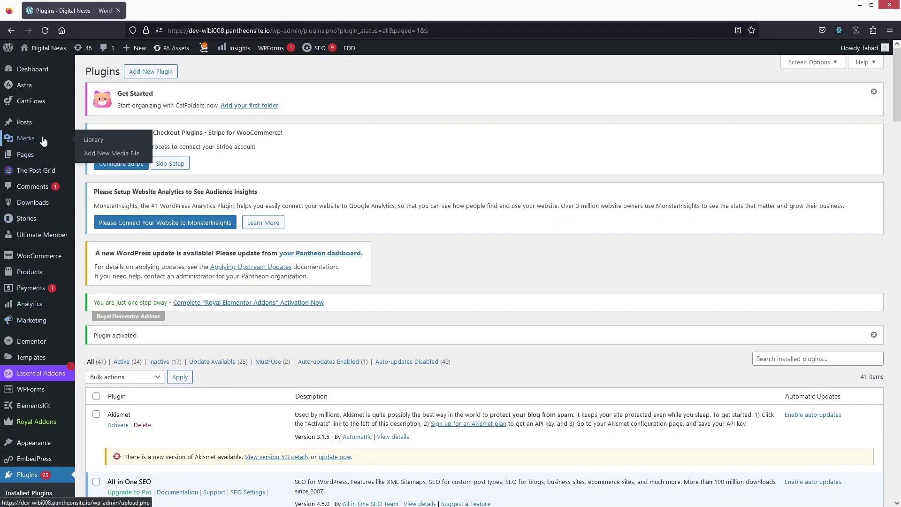
pyautogui.click(100, 140)
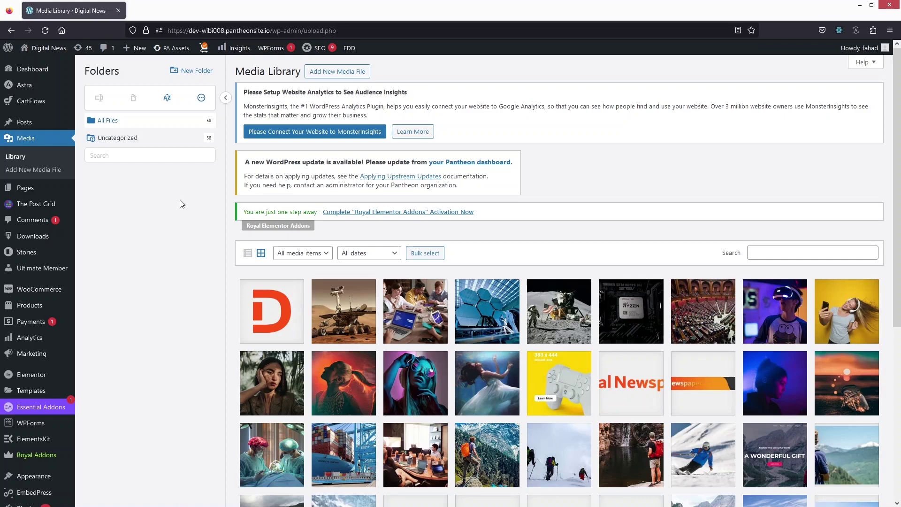
pyautogui.click(190, 71)
pyautogui.write('Imp')
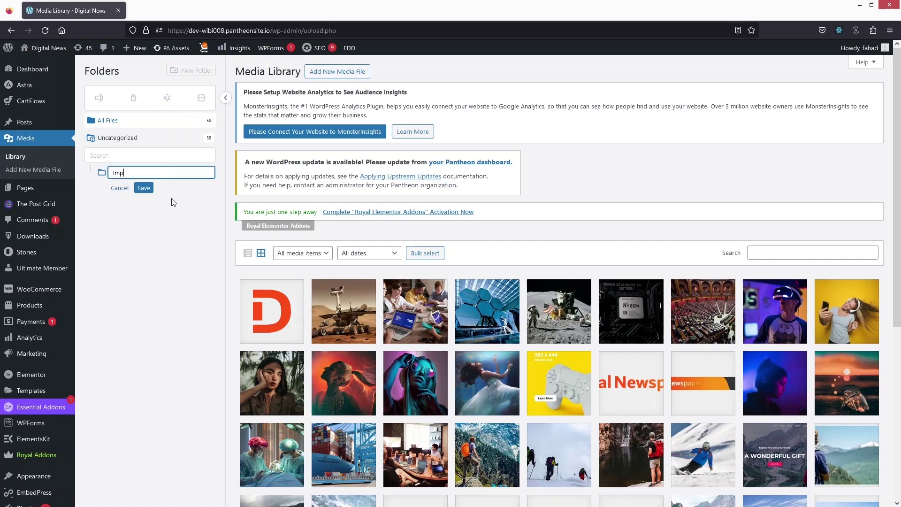
pyautogui.write('ortant Files')
pyautogui.click(151, 190)
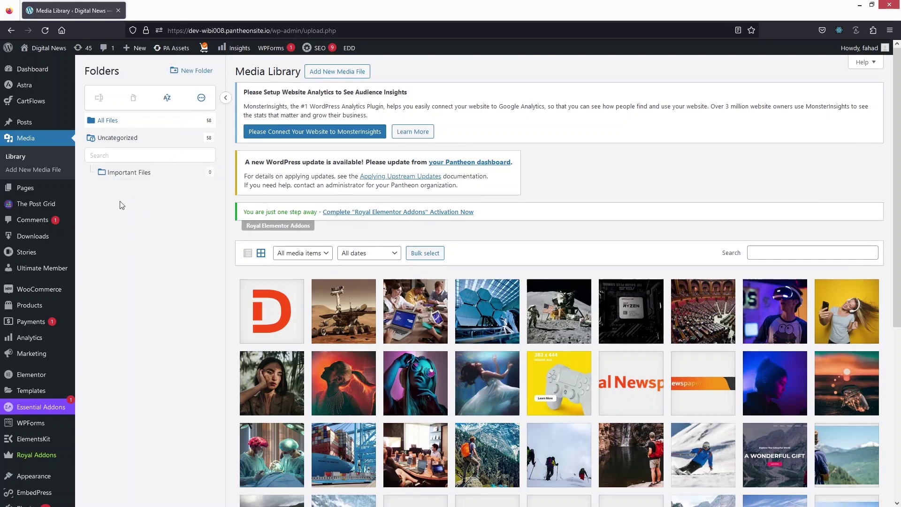
# Step: Upload Demo -1.csv, demo -1.docx, demo -1.pdf and demo -2.pdf from Documents into the Important Files media folder
pyautogui.click(129, 175)
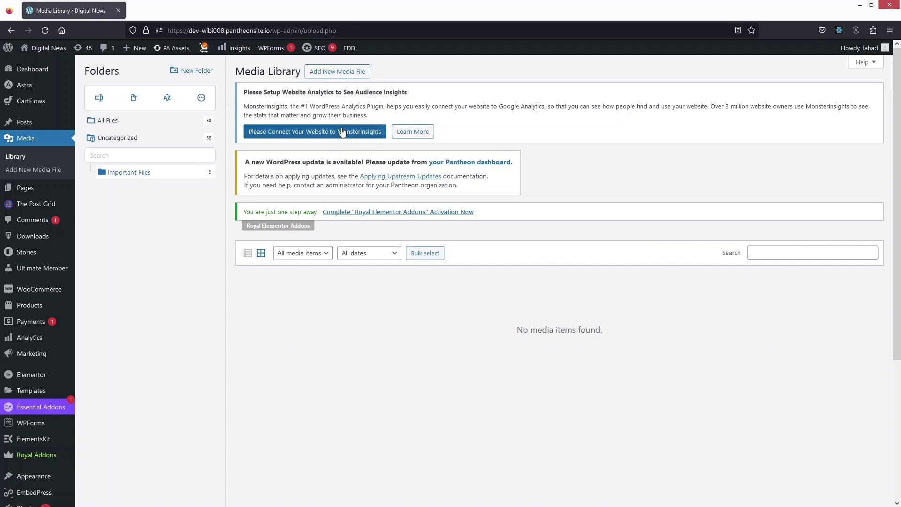
pyautogui.click(336, 73)
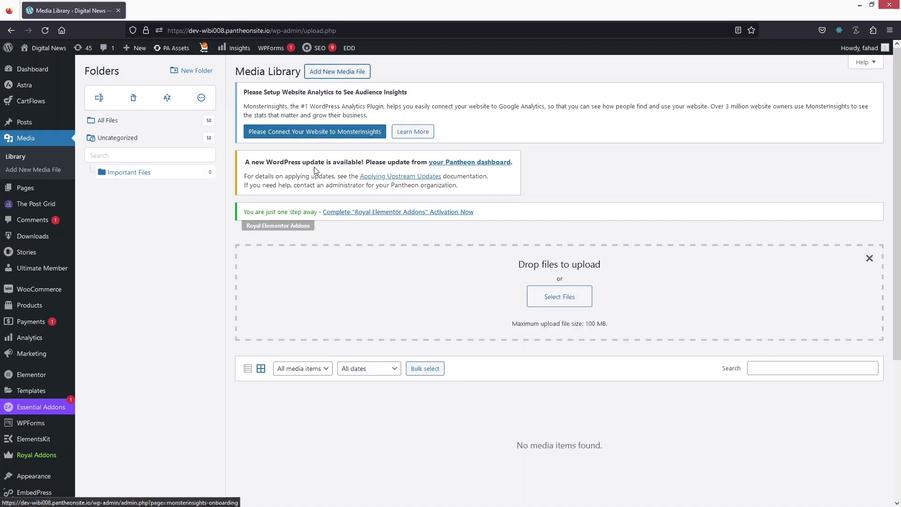
pyautogui.click(560, 298)
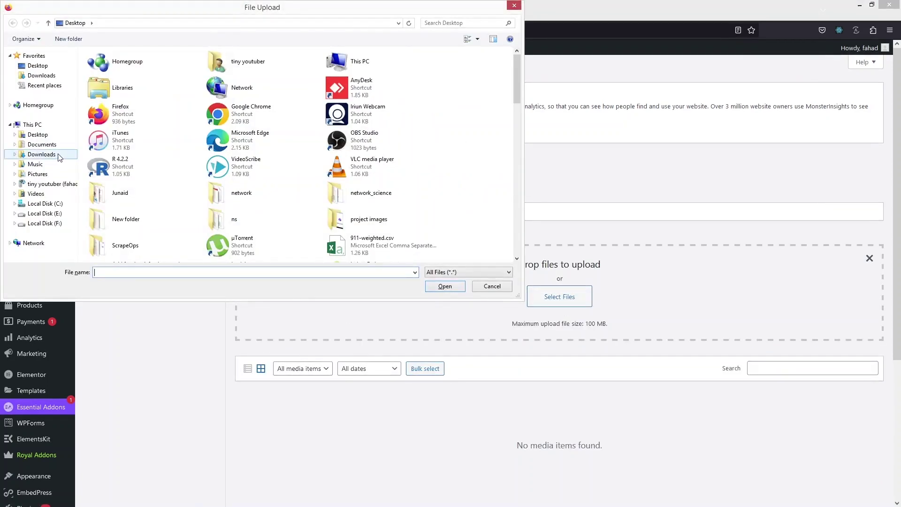
pyautogui.click(43, 145)
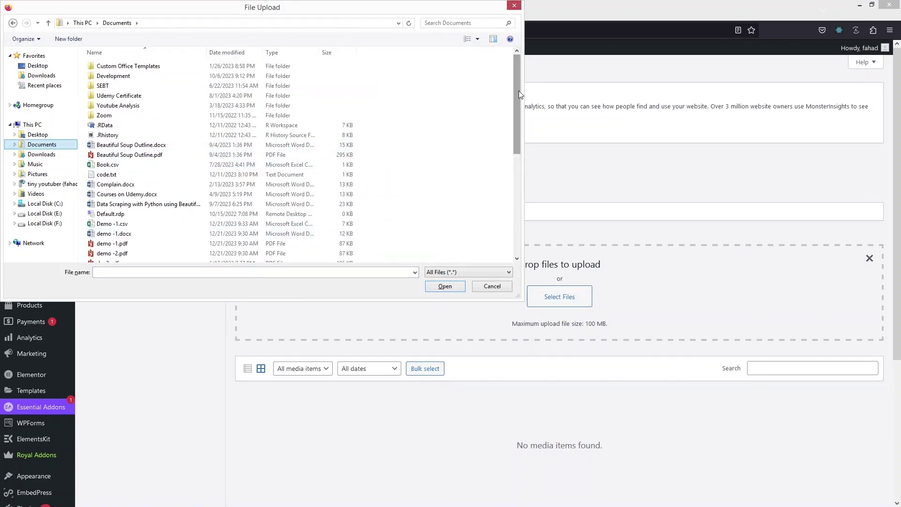
pyautogui.moveTo(519, 95); pyautogui.dragTo(525, 143)
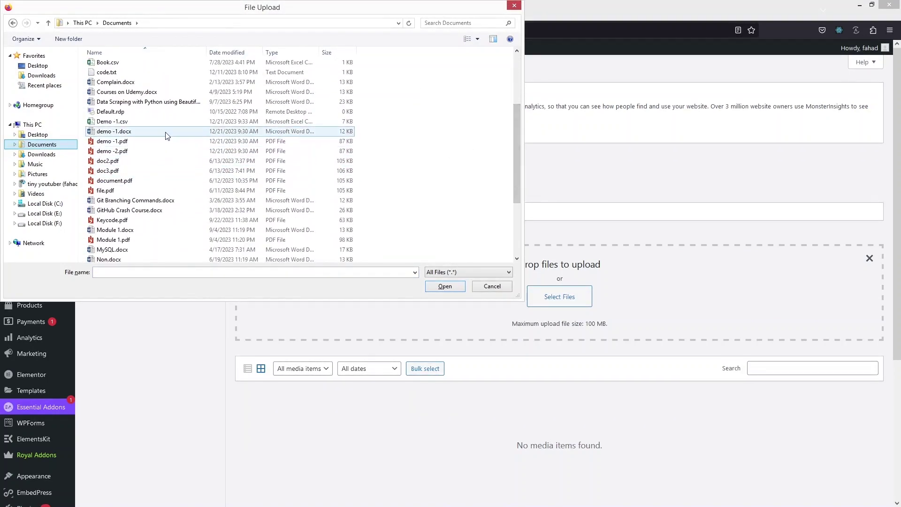
pyautogui.click(120, 123)
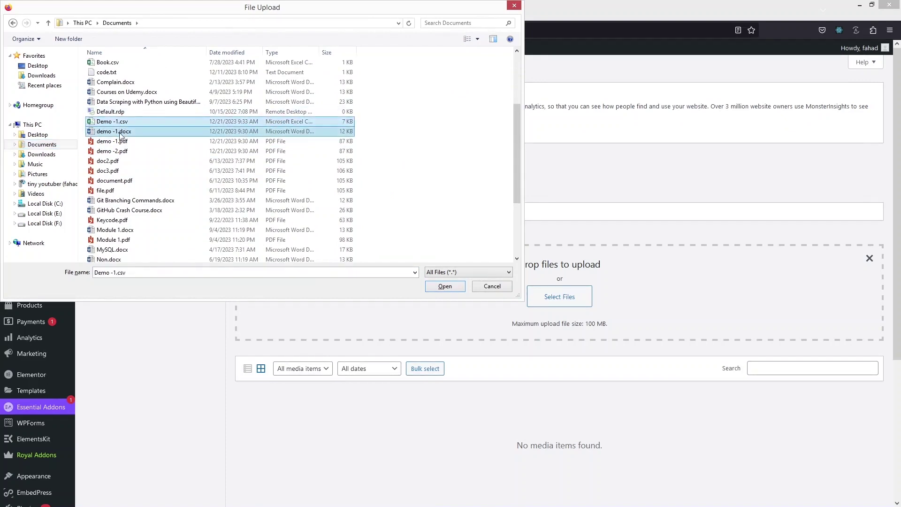
pyautogui.keyDown('ctrl'); pyautogui.click(120, 133); pyautogui.keyUp('ctrl')
pyautogui.keyDown('ctrl'); pyautogui.click(121, 142); pyautogui.keyUp('ctrl')
pyautogui.keyDown('ctrl'); pyautogui.click(120, 152); pyautogui.keyUp('ctrl')
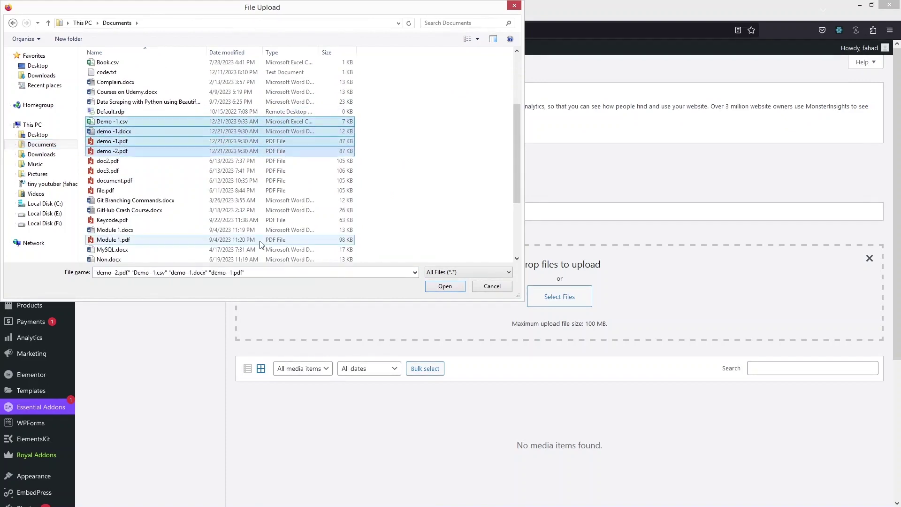
pyautogui.click(445, 287)
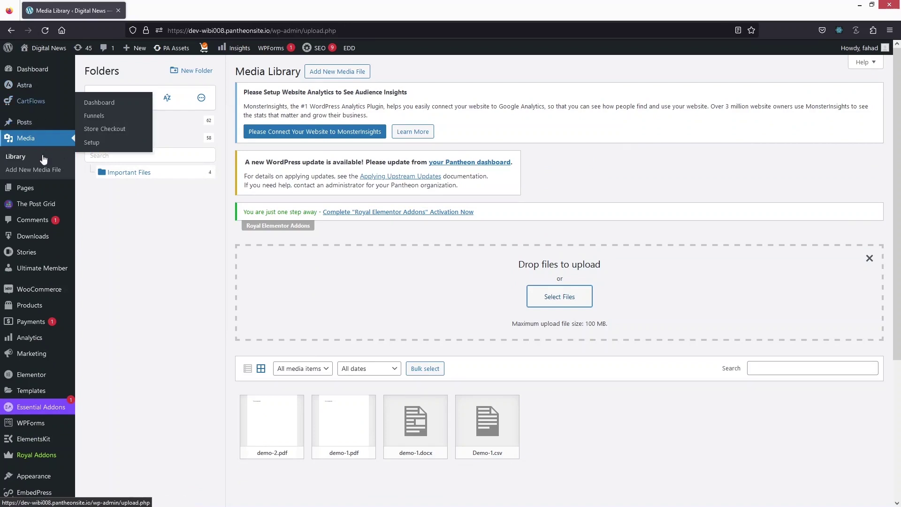
# Step: Create a new page and give it the title MATERIAL
pyautogui.moveTo(45, 193)
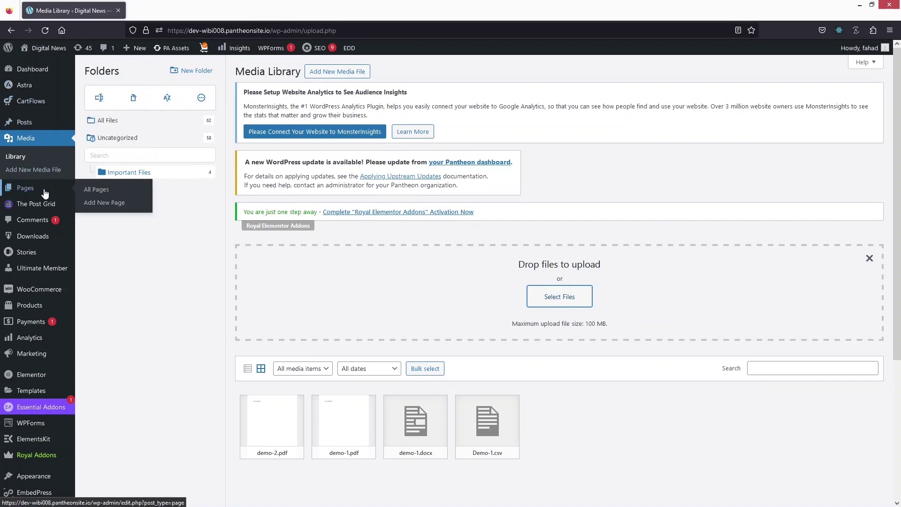
pyautogui.click(117, 206)
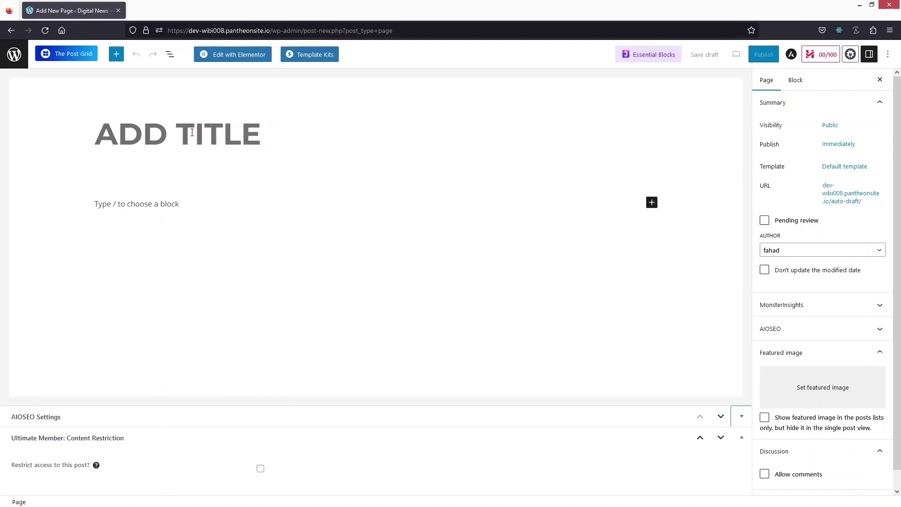
pyautogui.click(192, 132)
pyautogui.write('MATERIAL')
pyautogui.press('Return')
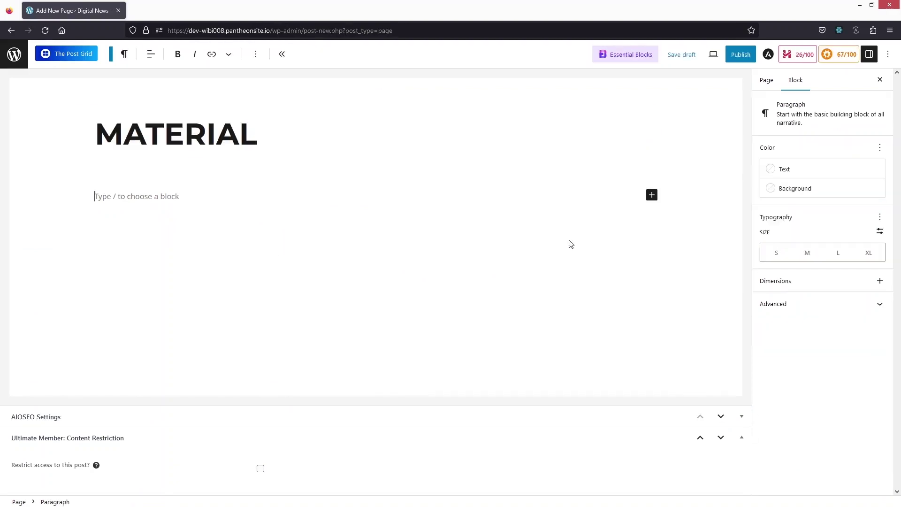
# Step: Insert a CatFolders Document Gallery block below the title and choose Important Files as its folder
pyautogui.click(652, 195)
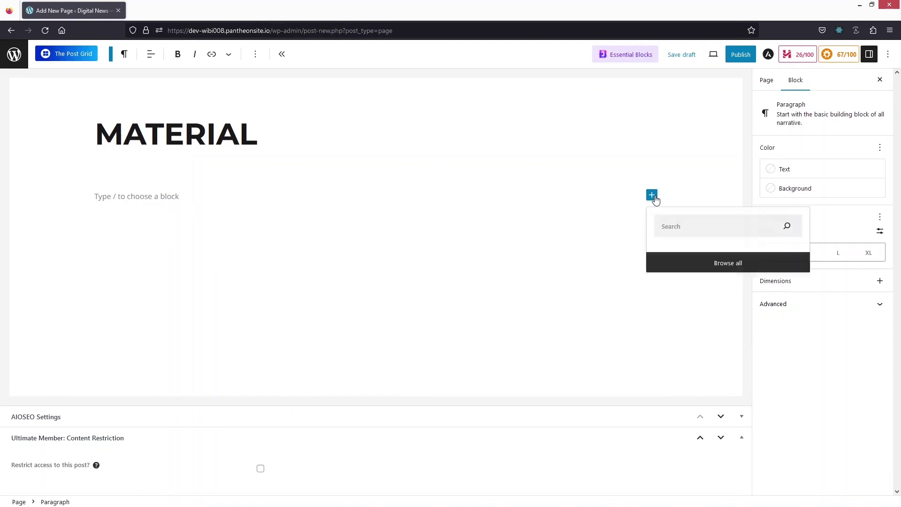
pyautogui.write('cat')
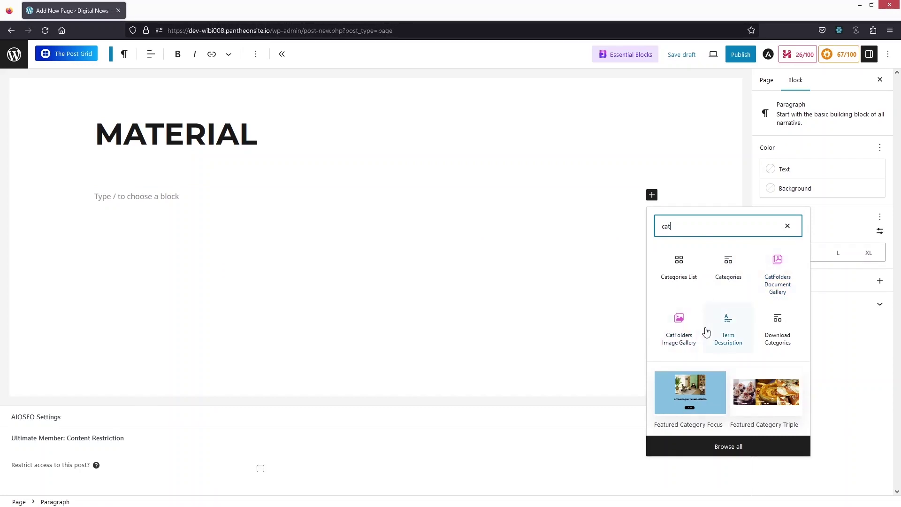
pyautogui.click(779, 266)
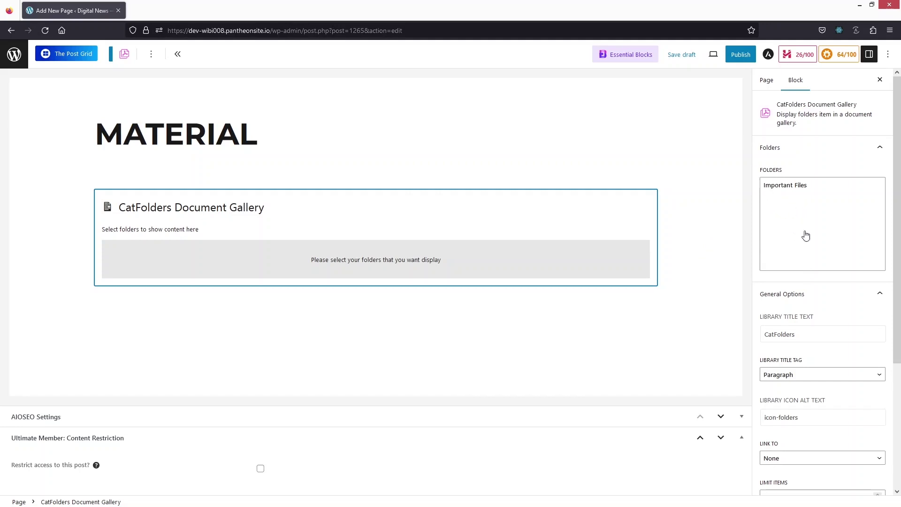
pyautogui.click(798, 187)
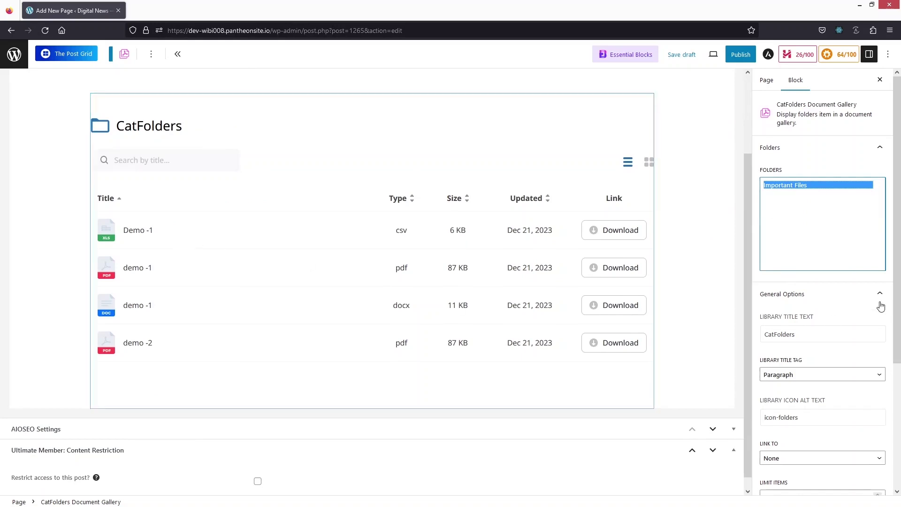
# Step: Set the document gallery's library title text to Important Files
pyautogui.scroll(-2, 798, 300)
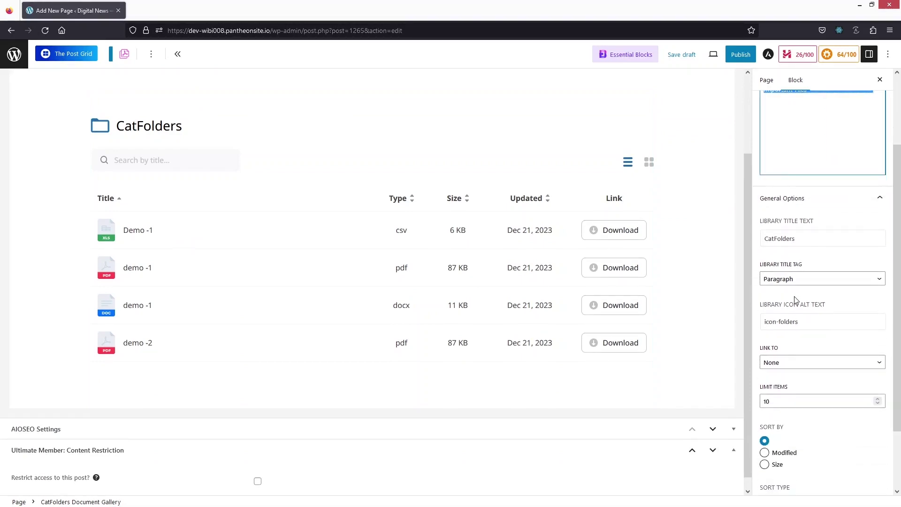
pyautogui.scroll(-1, 796, 284)
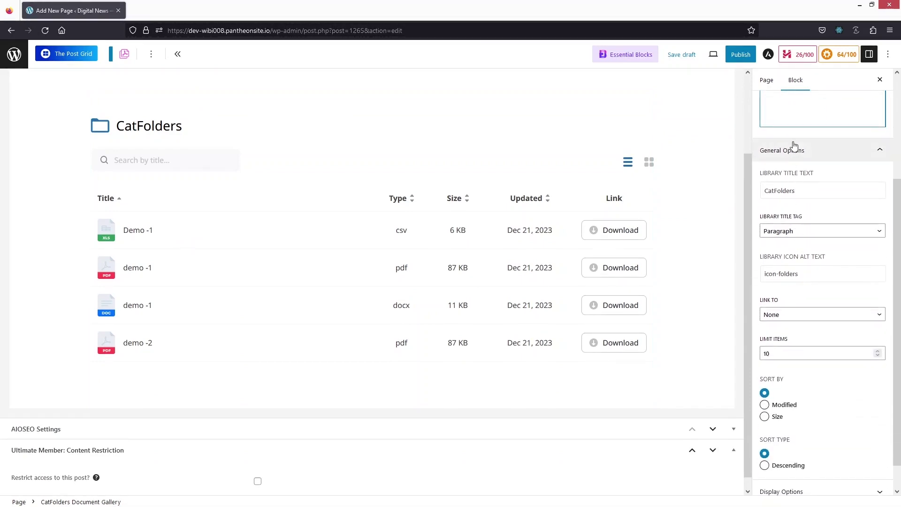
pyautogui.click(804, 190)
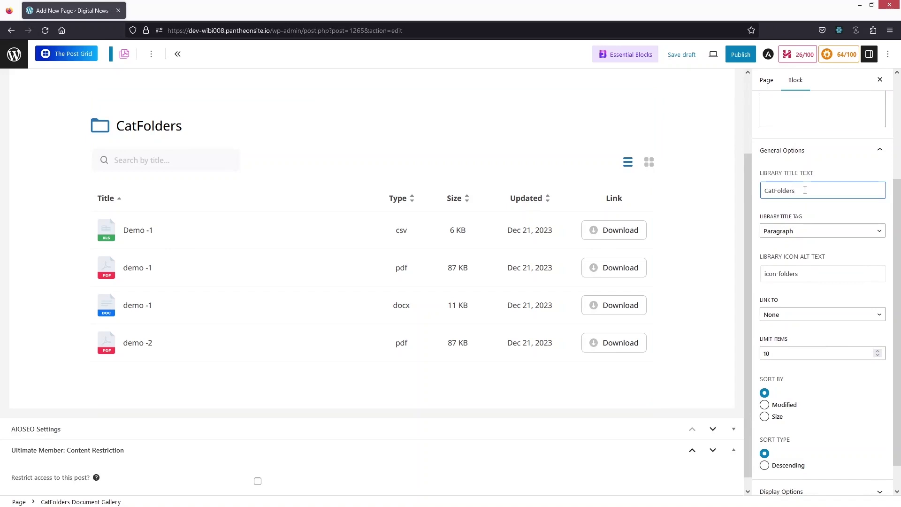
pyautogui.hotkey('ctrl', 'a')
pyautogui.write('Important Files')
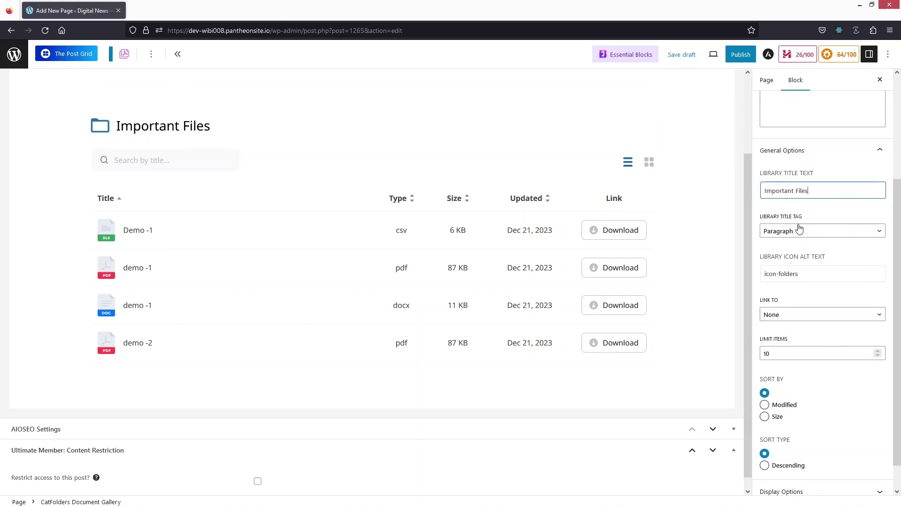
# Step: Set the document gallery's Link To option to Preview File
pyautogui.scroll(-1, 776, 246)
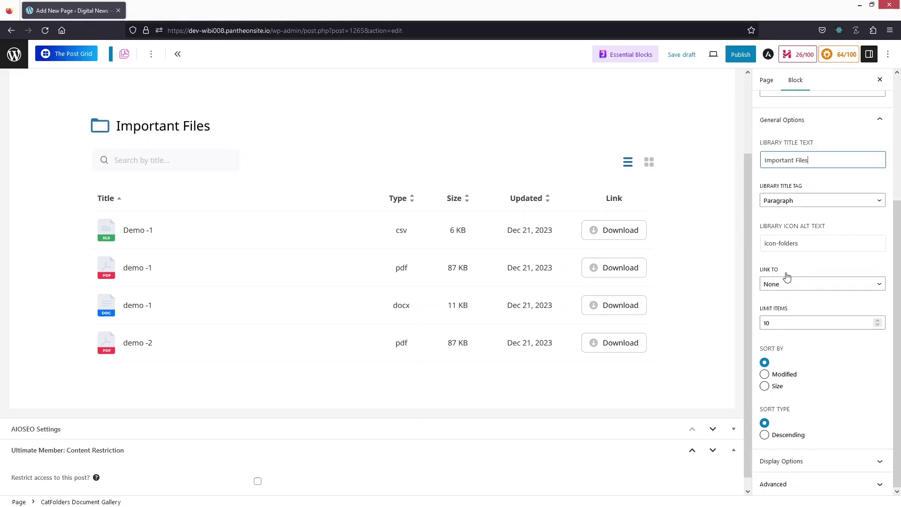
pyautogui.click(825, 285)
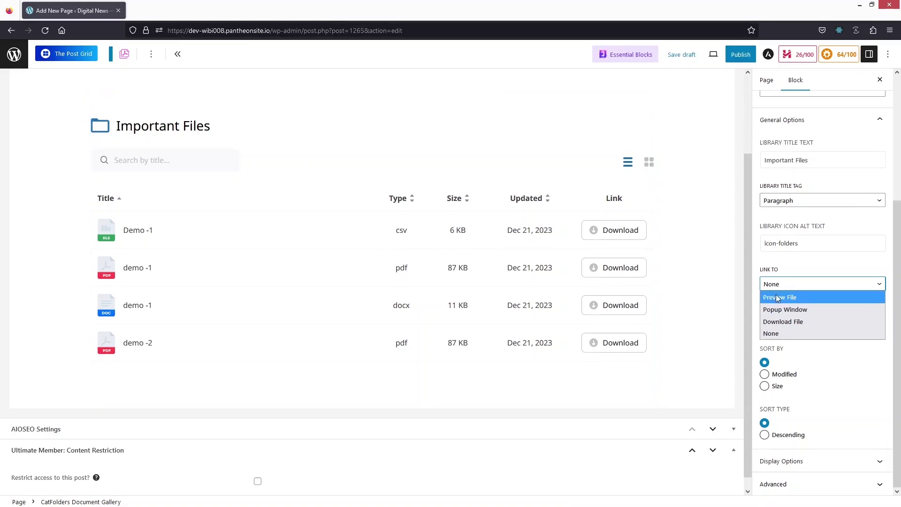
pyautogui.click(789, 298)
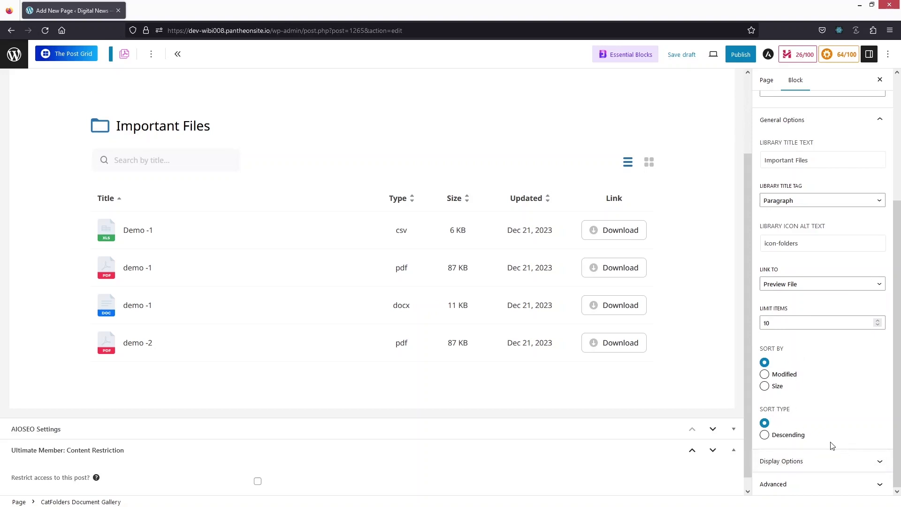
# Step: Try hiding the library icon in the gallery's display options, show it again, and check the search bar placement choices
pyautogui.click(832, 468)
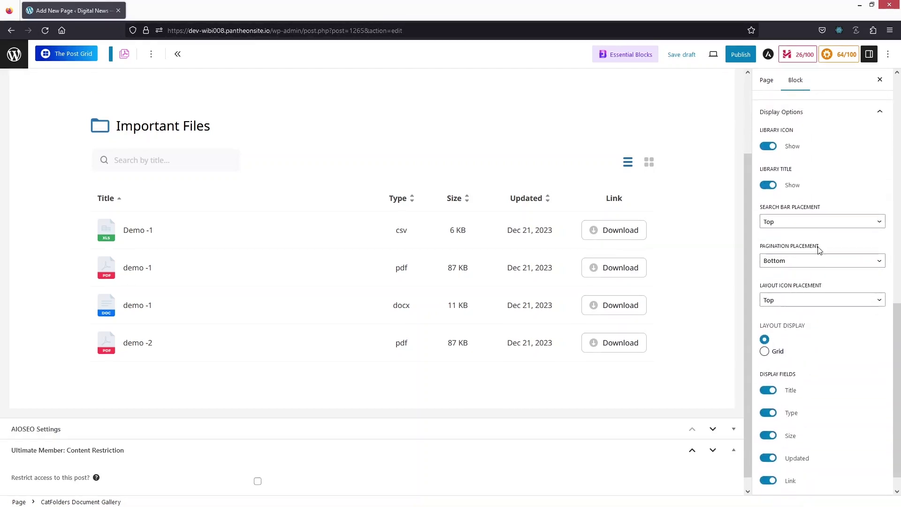
pyautogui.click(773, 149)
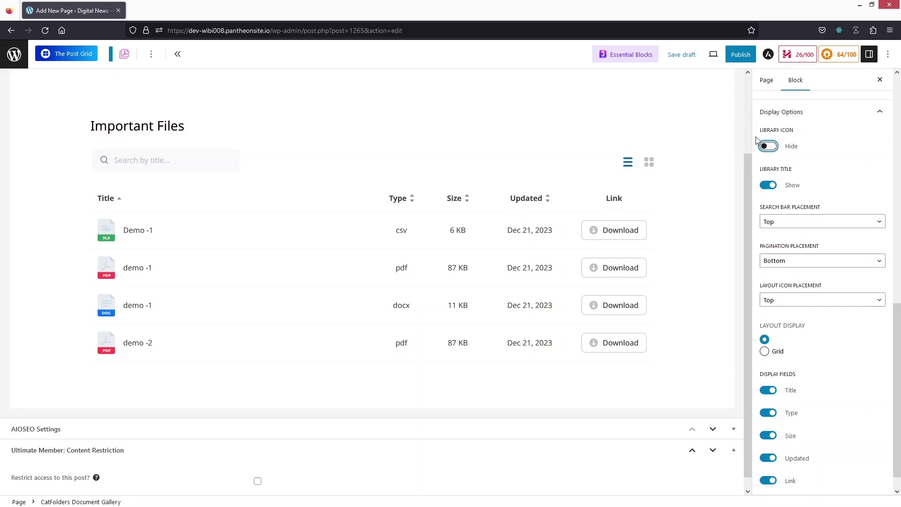
pyautogui.click(768, 146)
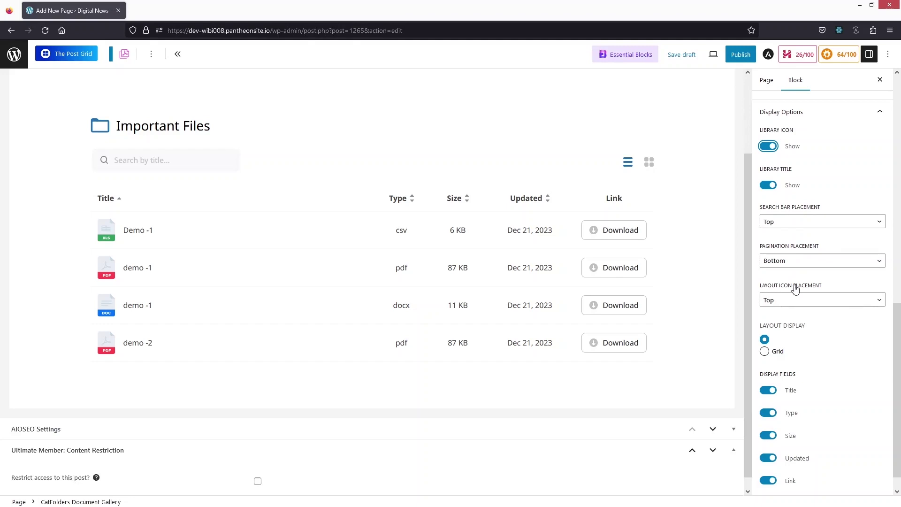
pyautogui.click(839, 224)
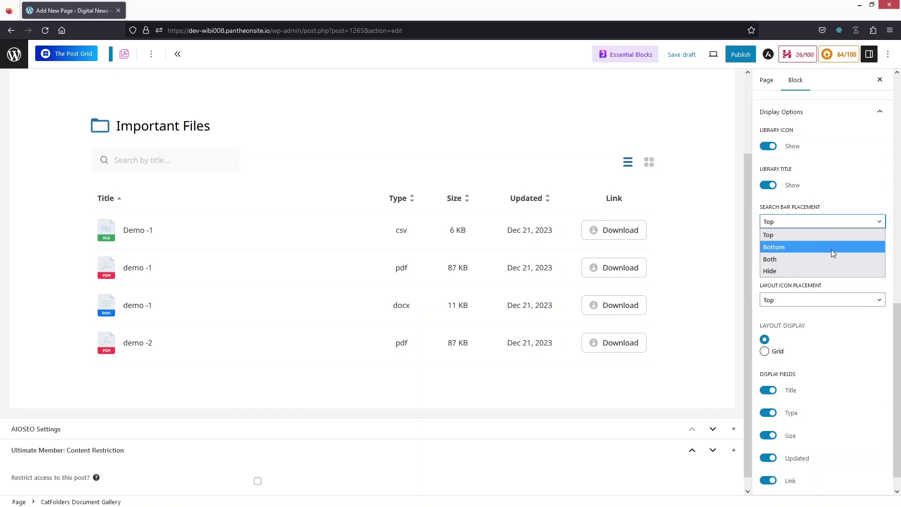
pyautogui.click(816, 325)
# Step: Switch the document gallery's layout display to Grid and turn off the Link display field
pyautogui.scroll(-1, 816, 326)
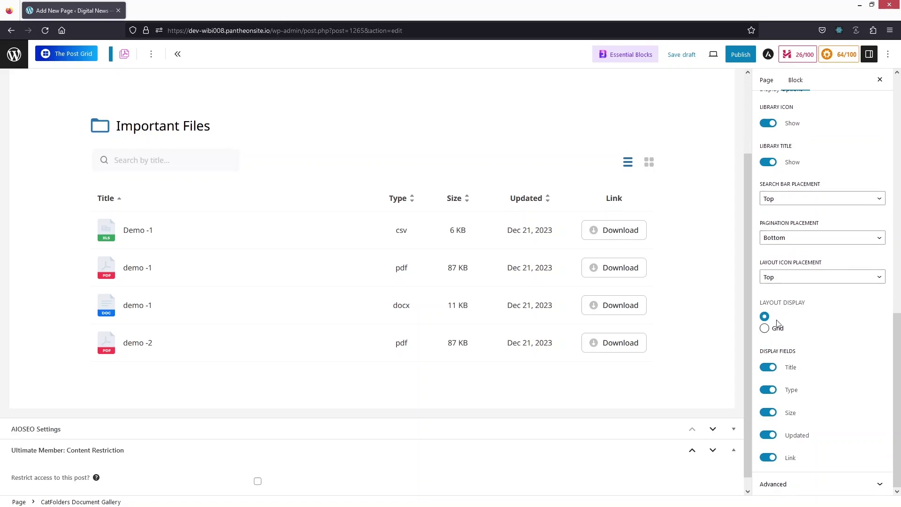
pyautogui.click(765, 328)
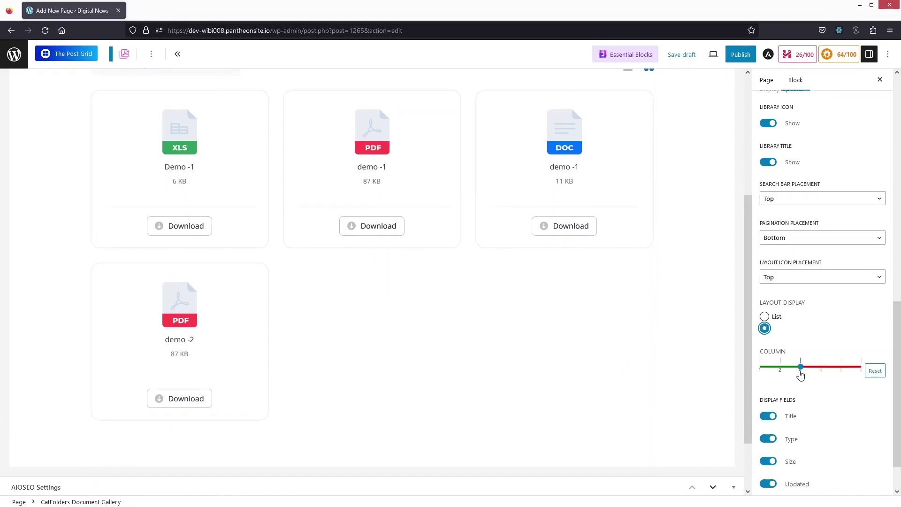
pyautogui.scroll(-2, 801, 378)
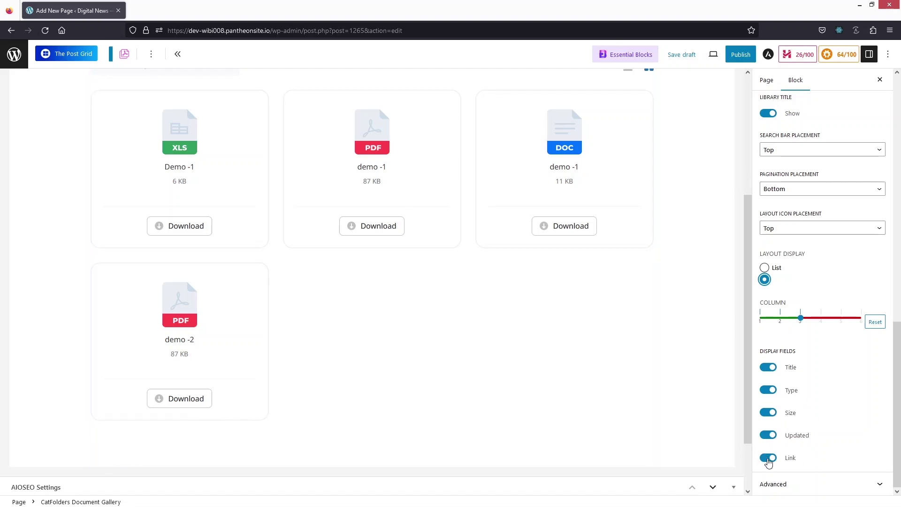
pyautogui.click(768, 458)
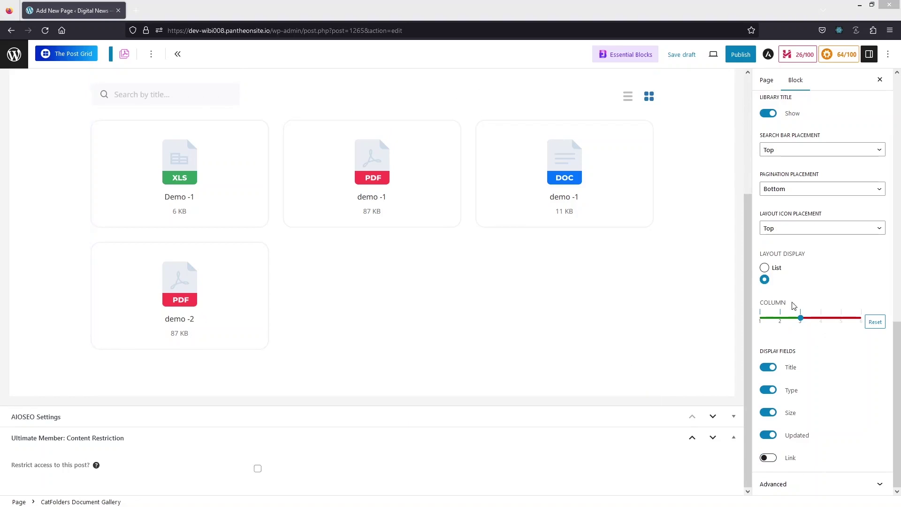
# Step: Publish the MATERIAL page and view the document gallery on the live site
pyautogui.click(741, 55)
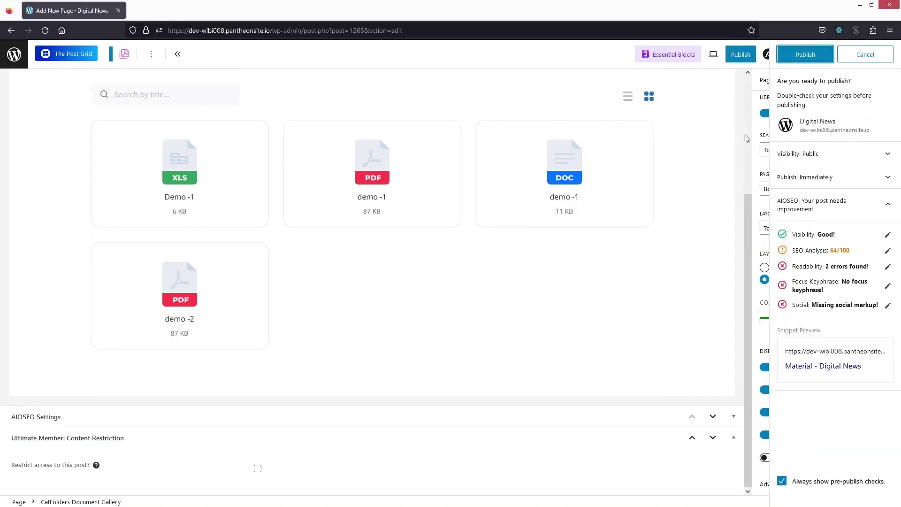
pyautogui.click(804, 58)
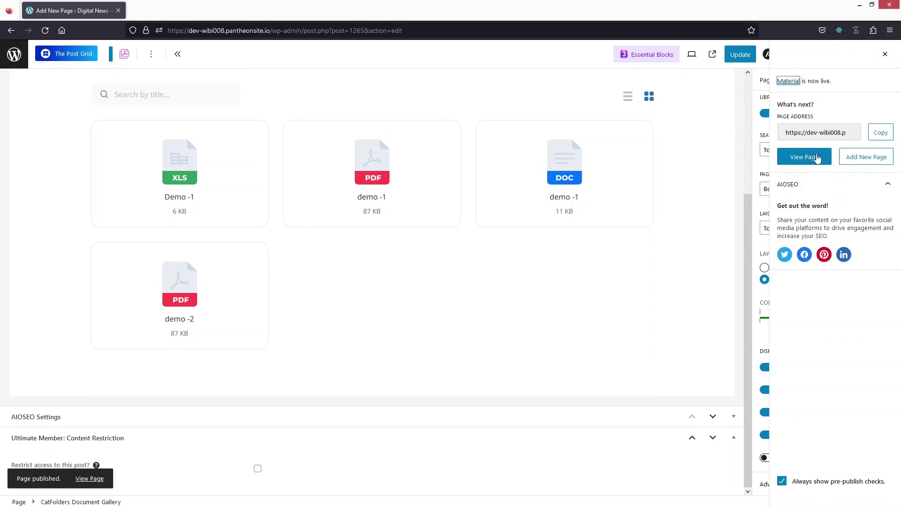
pyautogui.click(806, 161)
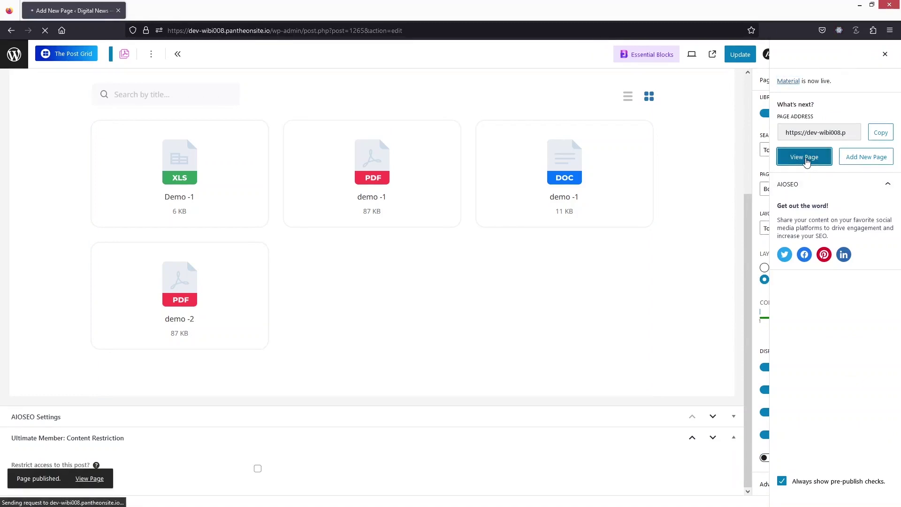
pyautogui.scroll(-2, 335, 188)
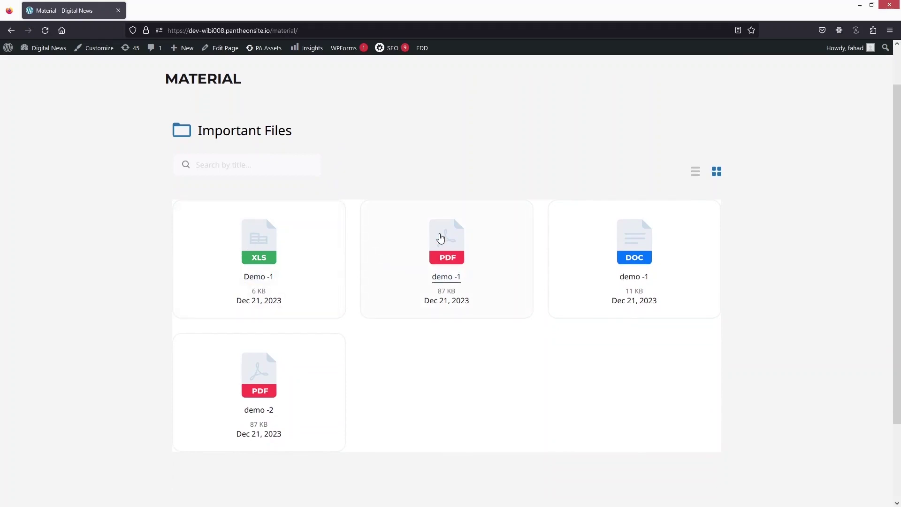
# Step: Test the live gallery's file links by opening the demo -1 PDF and downloading the demo -1 DOC file
pyautogui.click(444, 251)
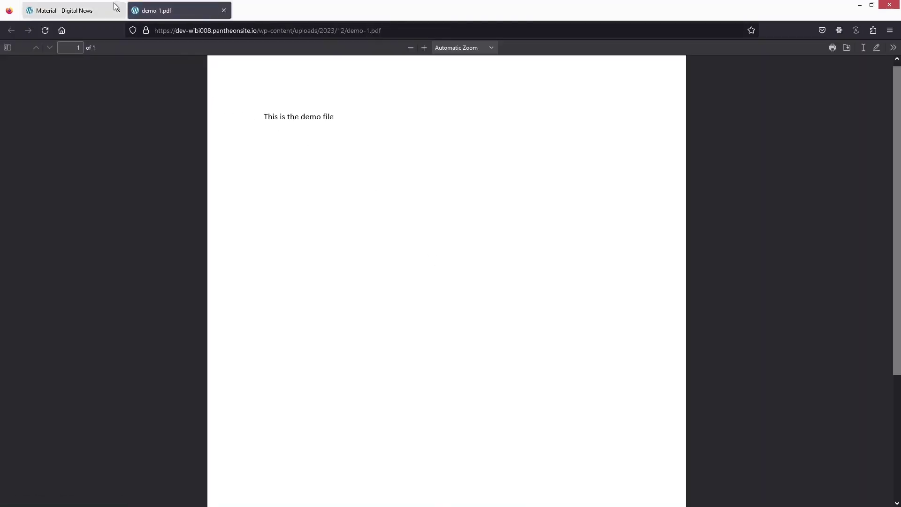
pyautogui.click(114, 6)
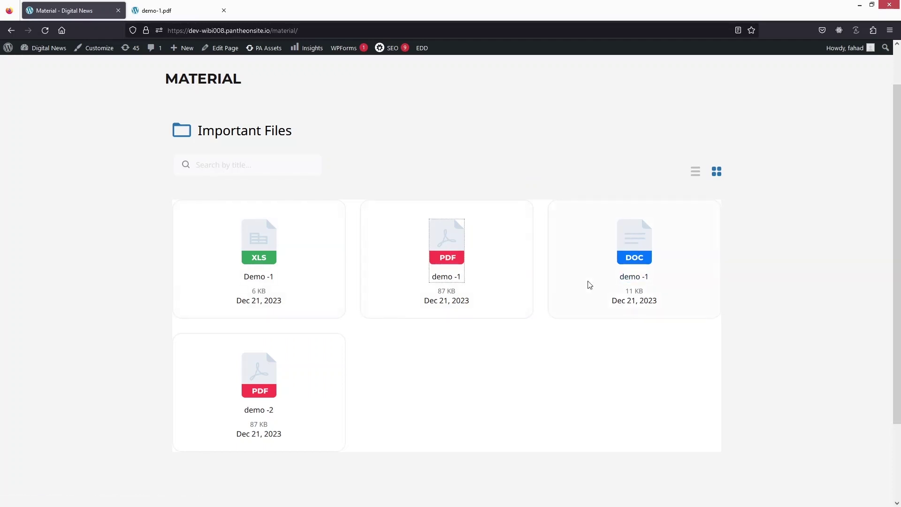
pyautogui.click(651, 253)
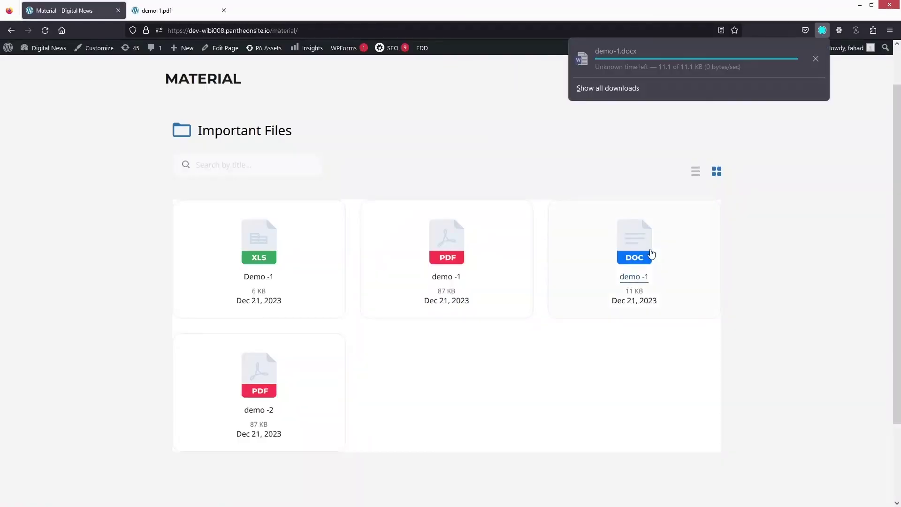
pyautogui.click(833, 156)
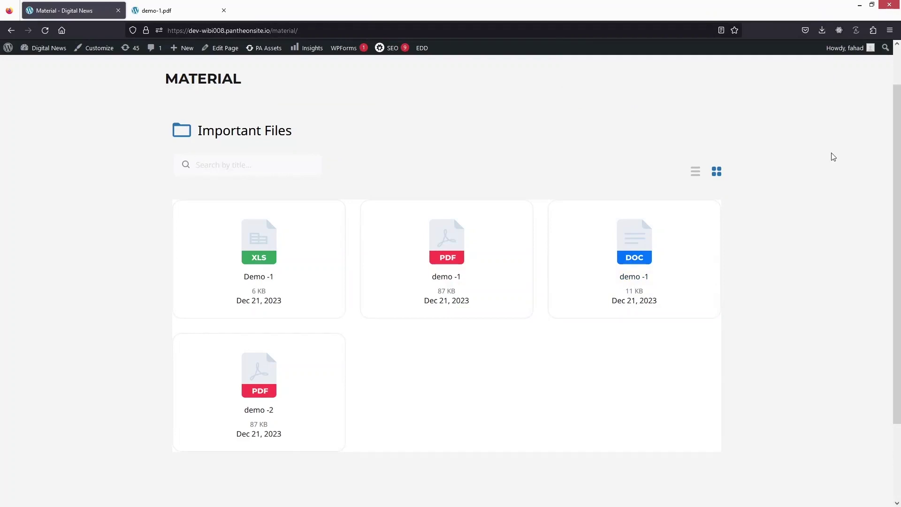